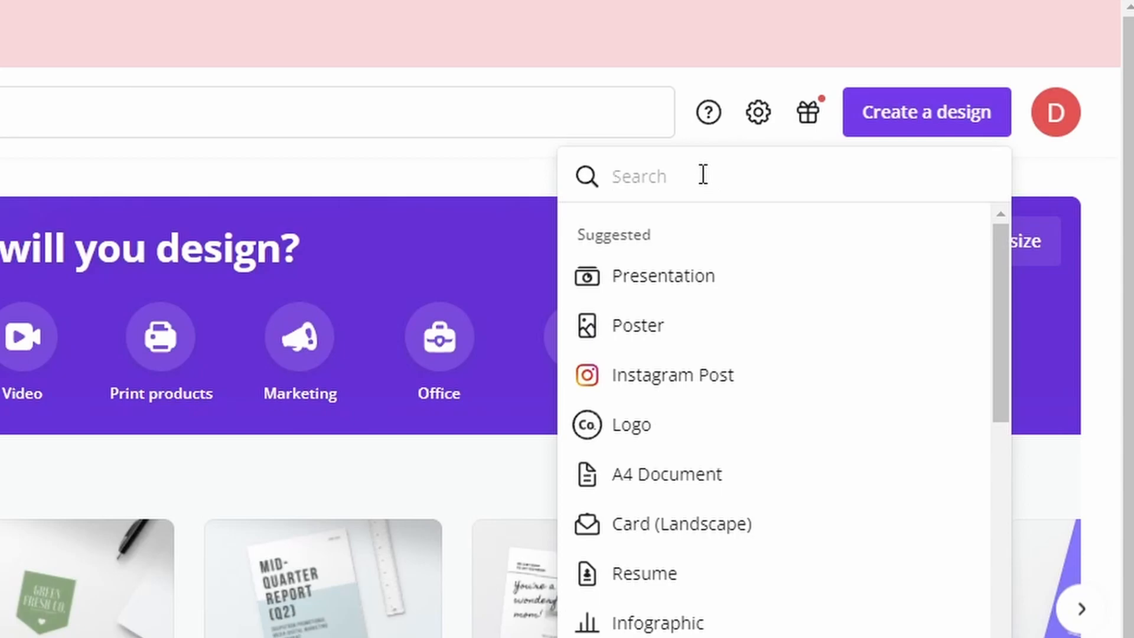
Step: Create a new blank design using the YouTube Thumbnail format
text(youtube)
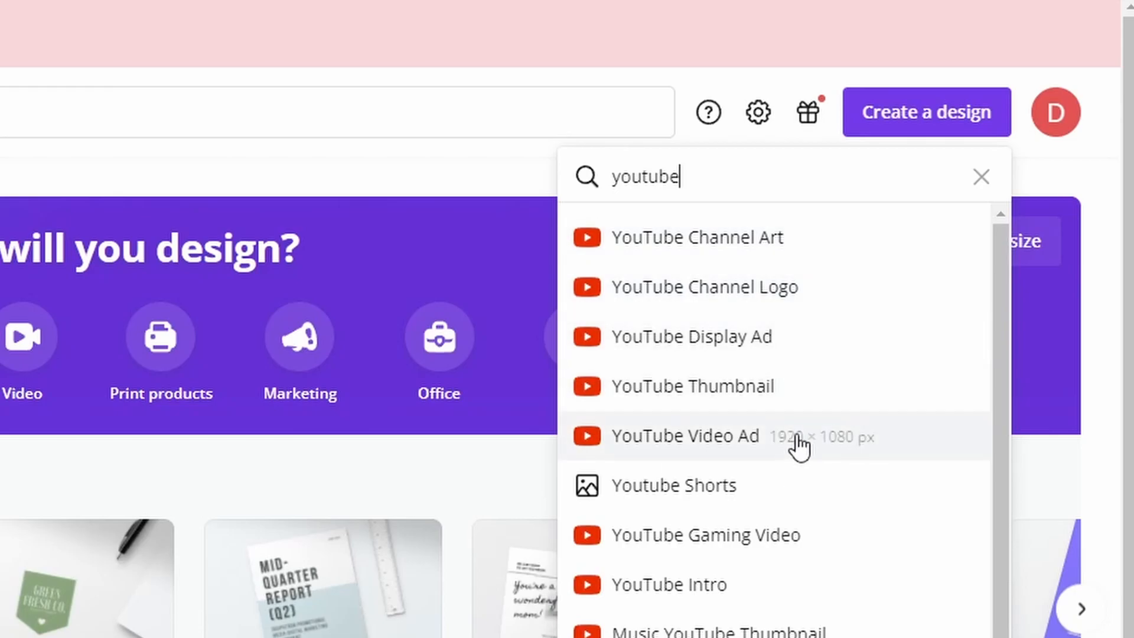
click(819, 391)
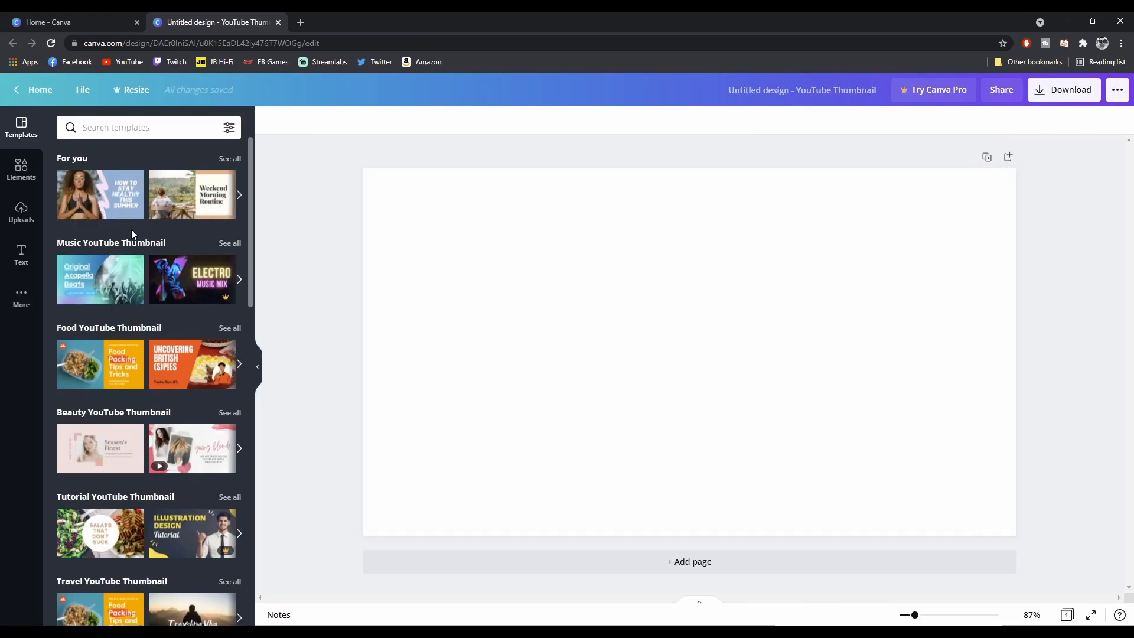
Step: Look through the suggested YouTube thumbnail template categories and the general template results
scroll(135, 255, down, 4)
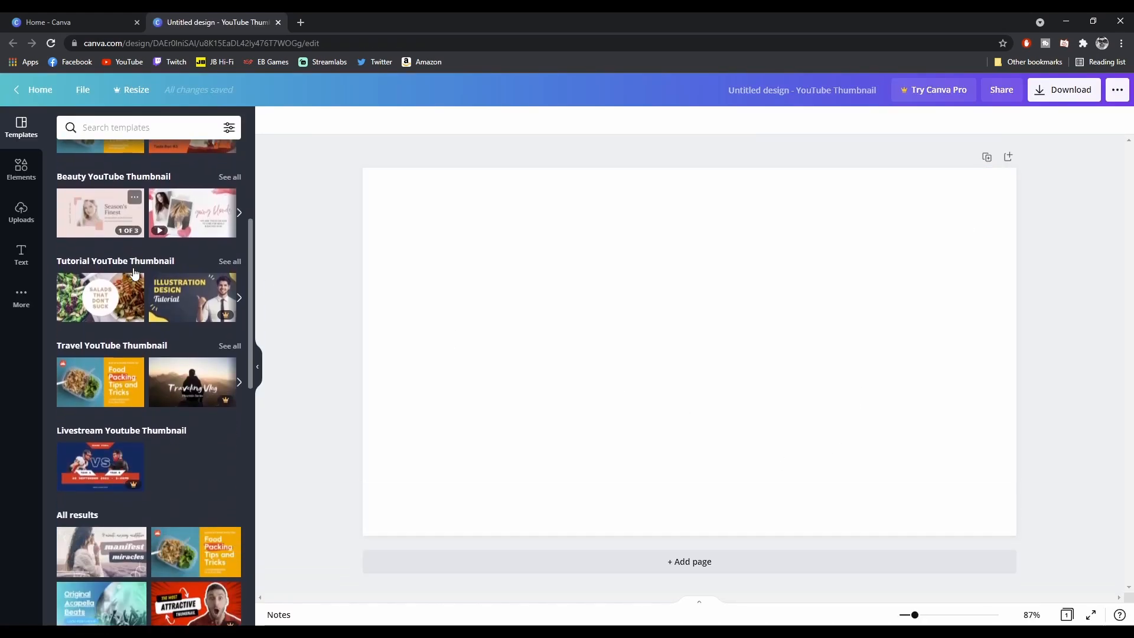
scroll(133, 286, down, 3)
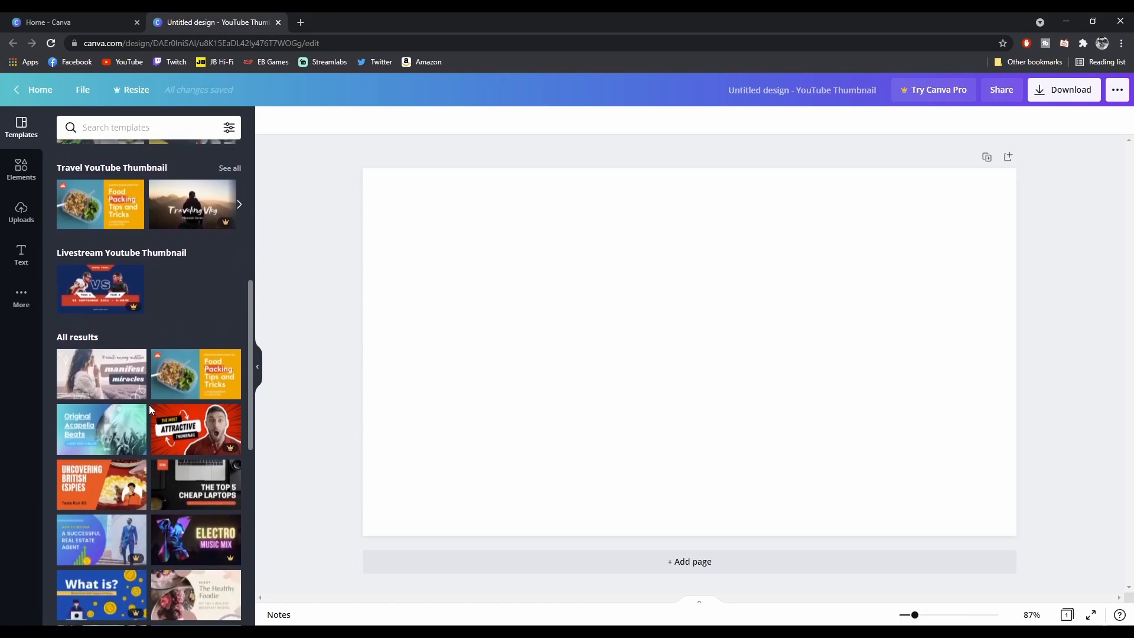
scroll(150, 408, down, 1)
scroll(124, 443, down, 2)
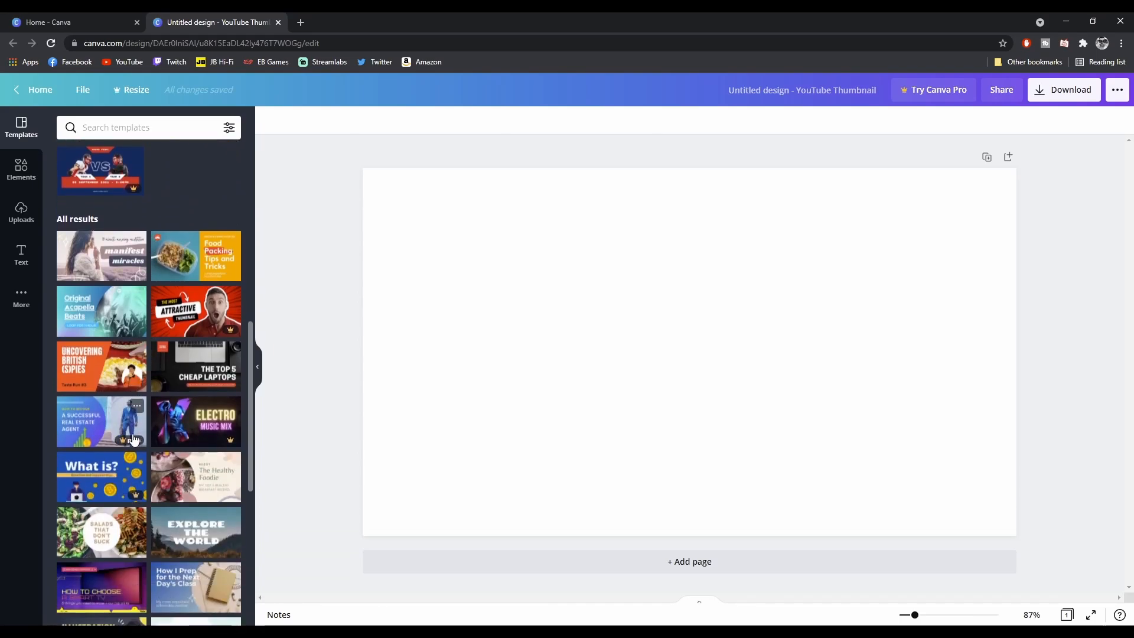
scroll(126, 440, up, 10)
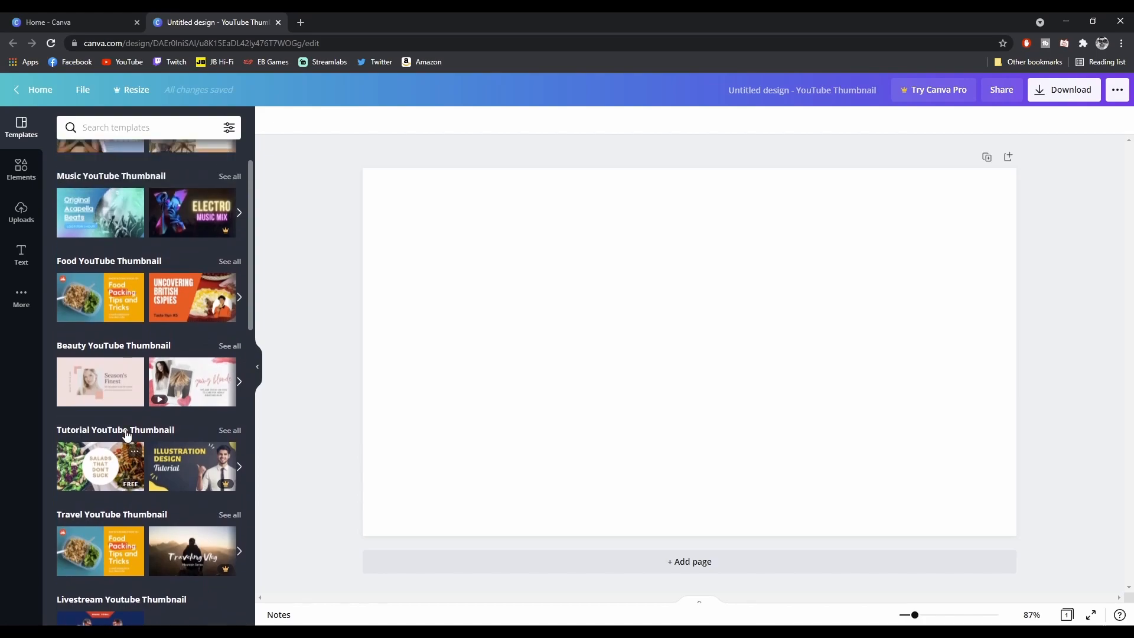
Step: Upload the maxresdefault image from Downloads and place it on the page, enlarged to fill the whole thumbnail
click(646, 350)
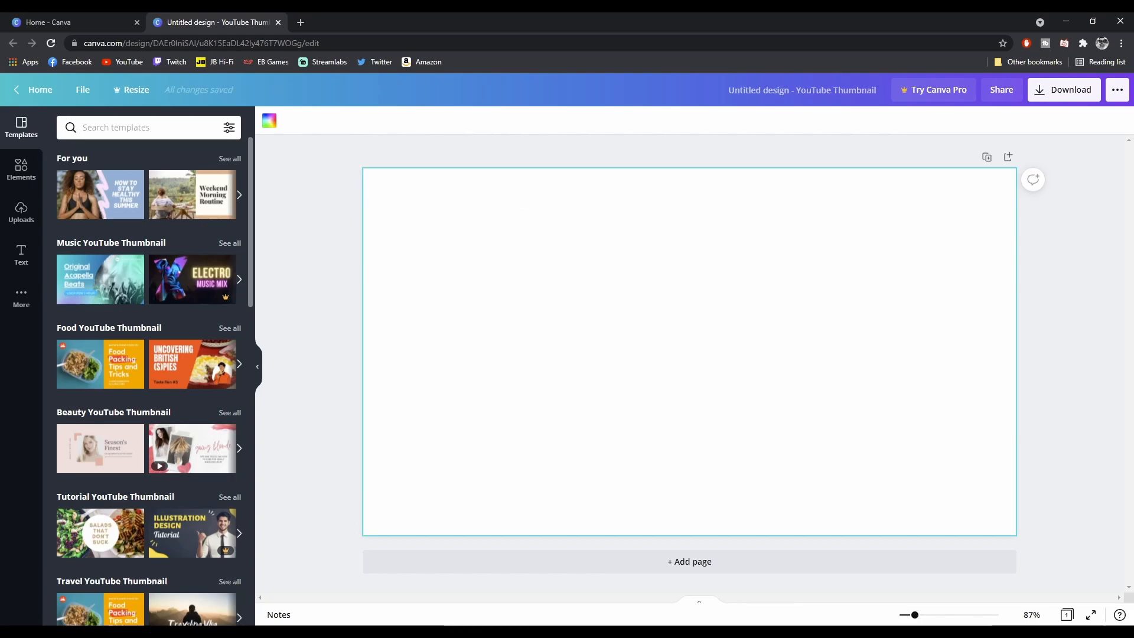
click(16, 222)
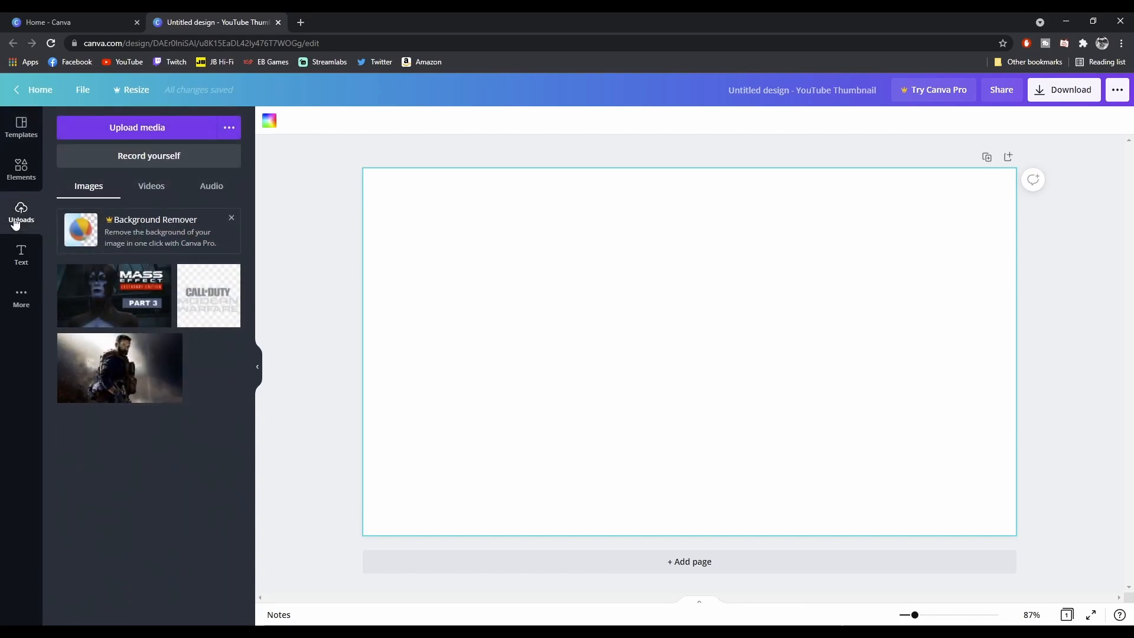
click(152, 129)
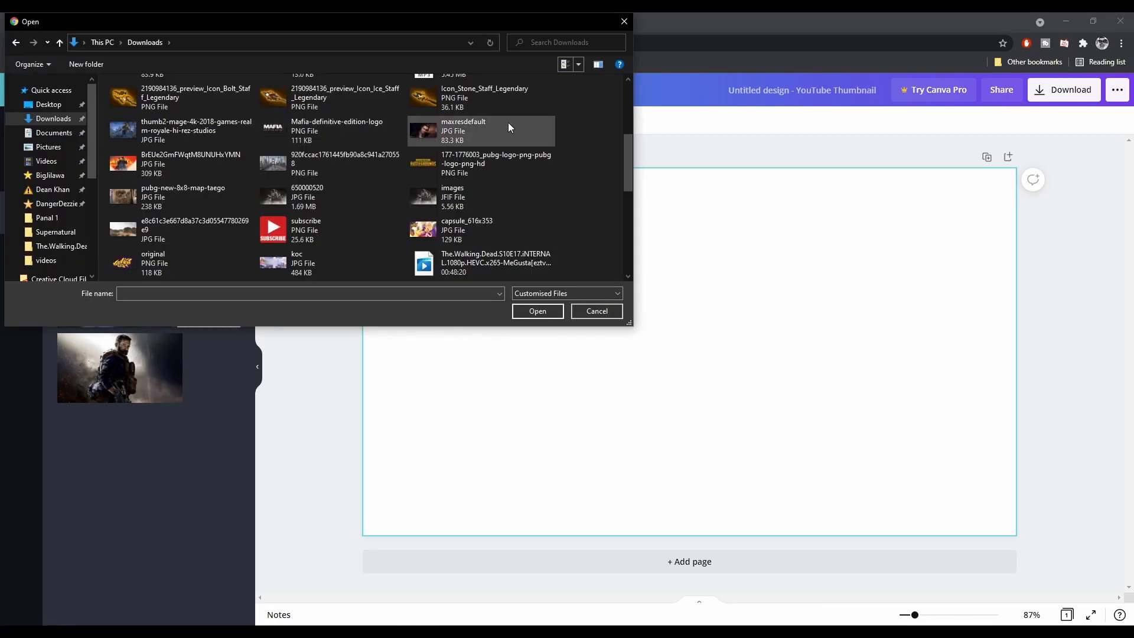
click(495, 133)
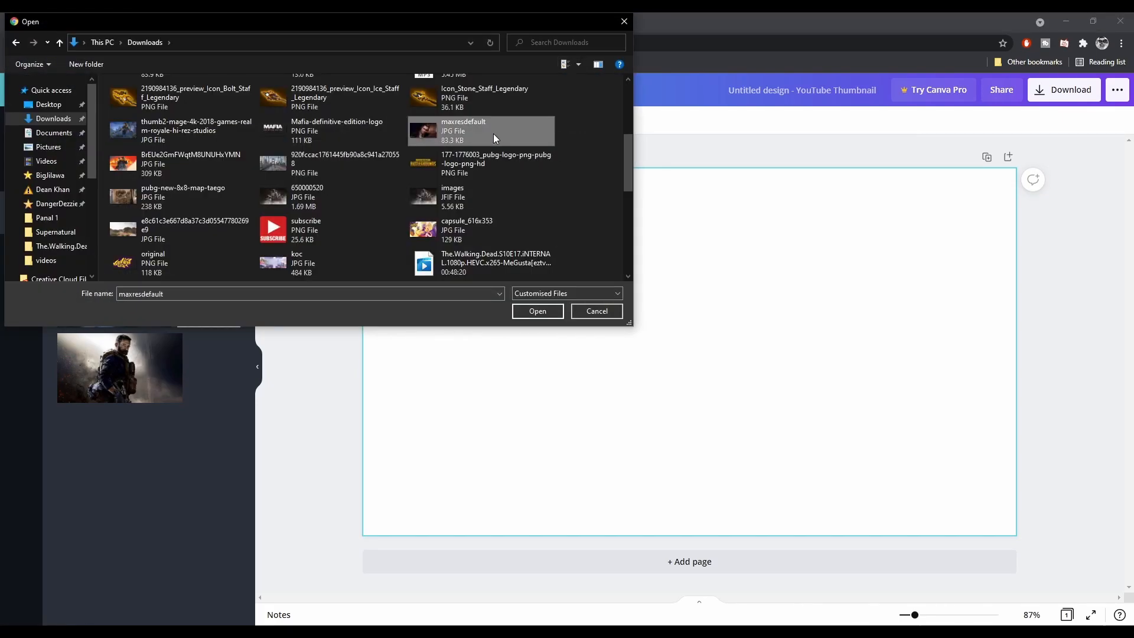
click(529, 313)
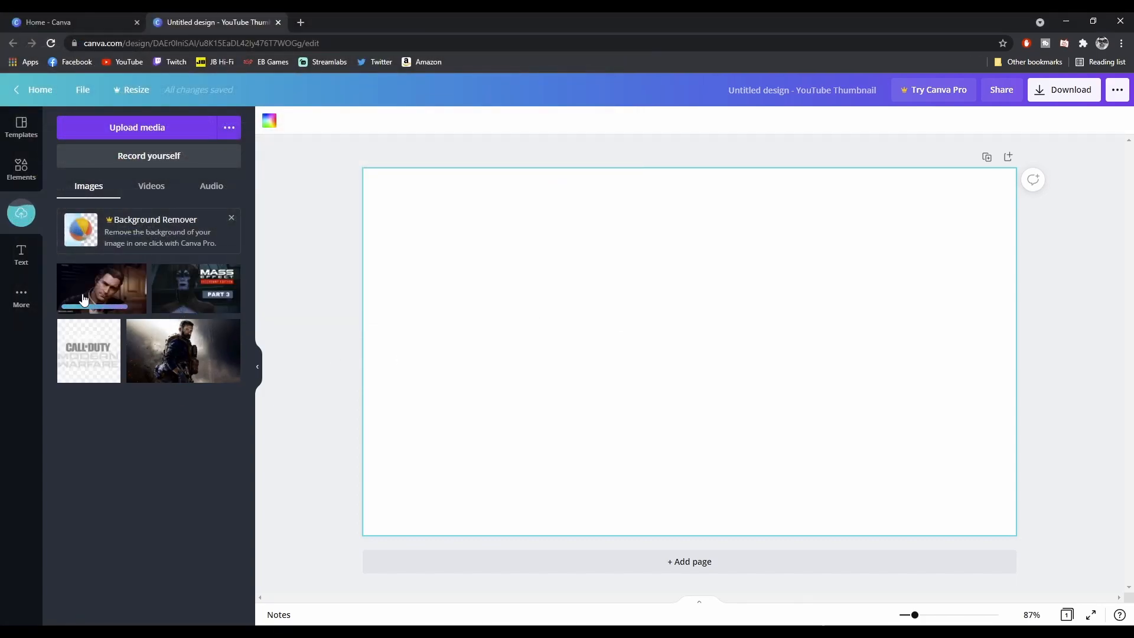
drag(486, 465, 291, 589)
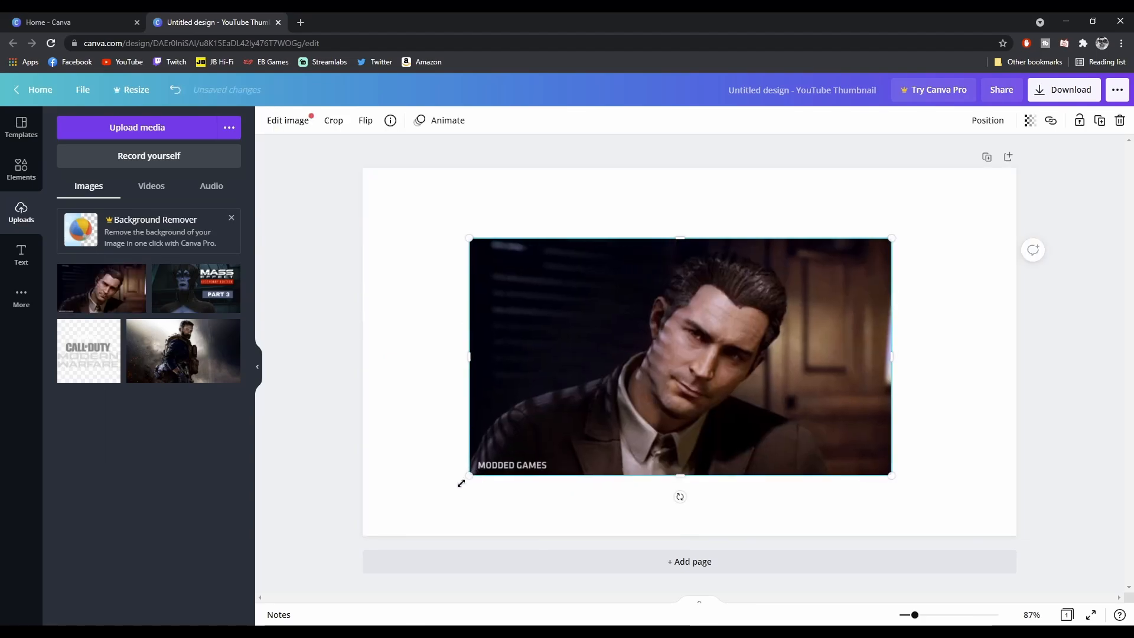
drag(445, 455, 512, 373)
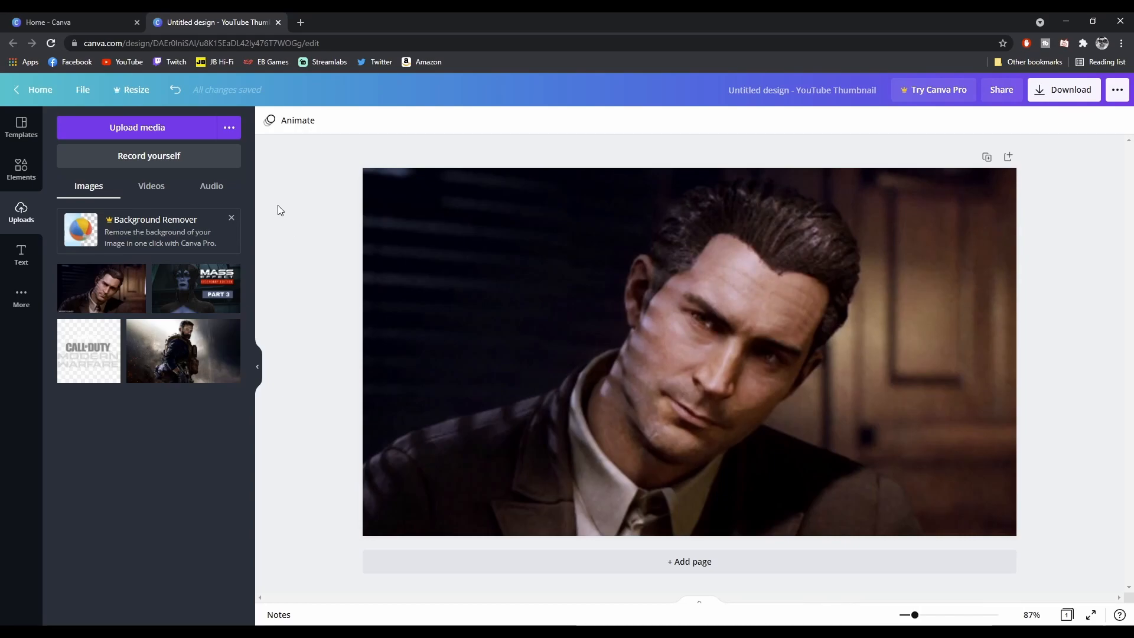
Step: Upload the Mafia-definitive-edition-logo image from Downloads and place it in the upper-left area of the thumbnail
click(141, 129)
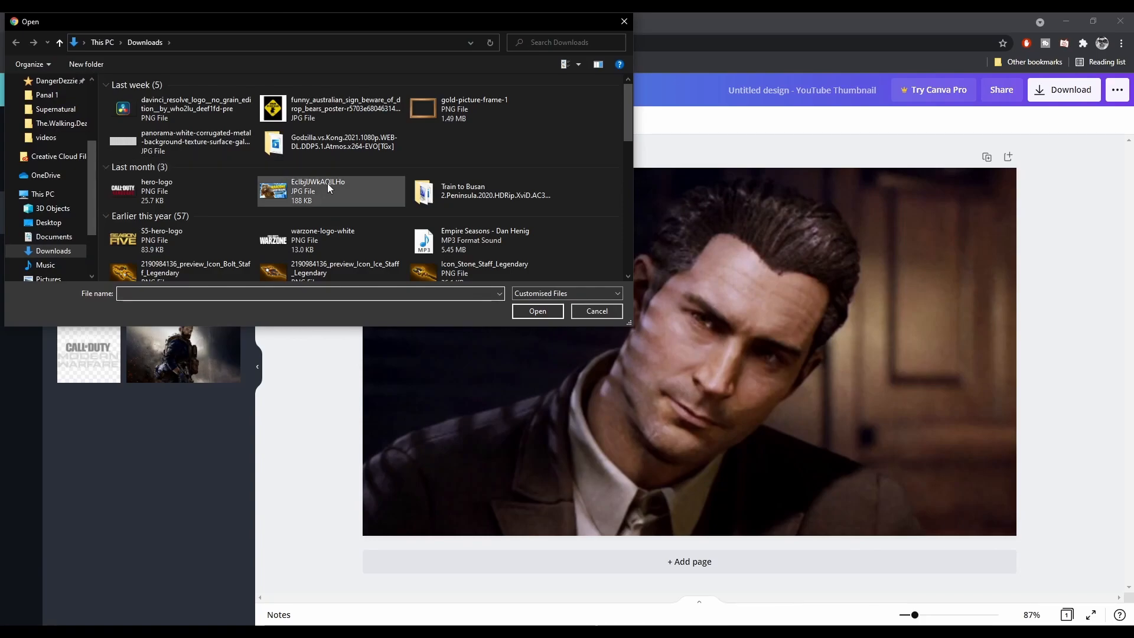
scroll(337, 154, down, 3)
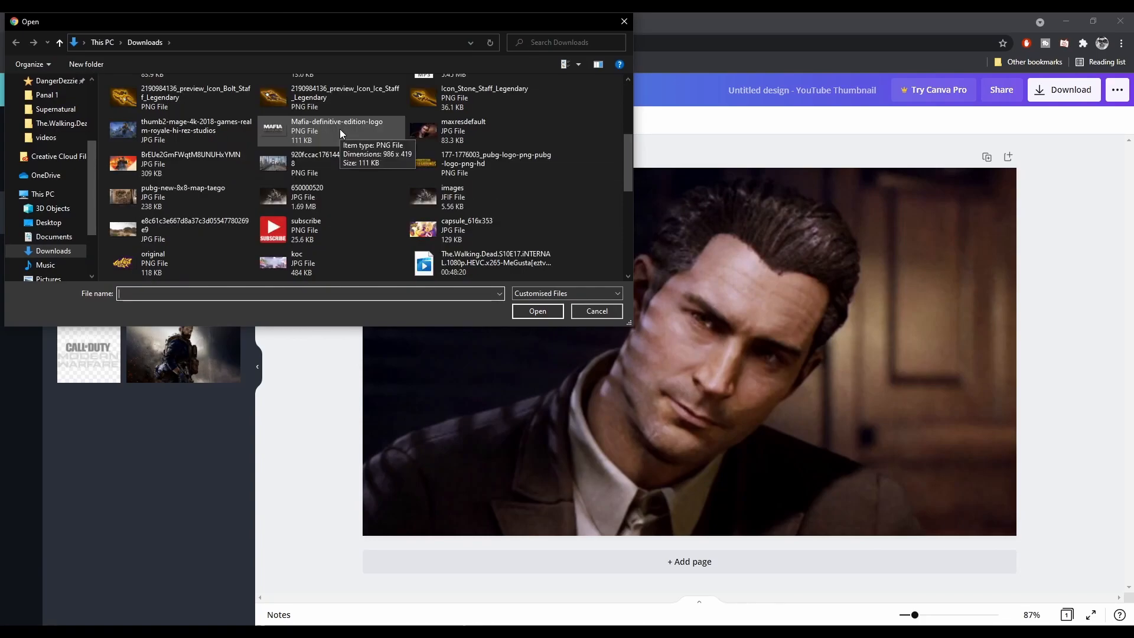
double_click(339, 129)
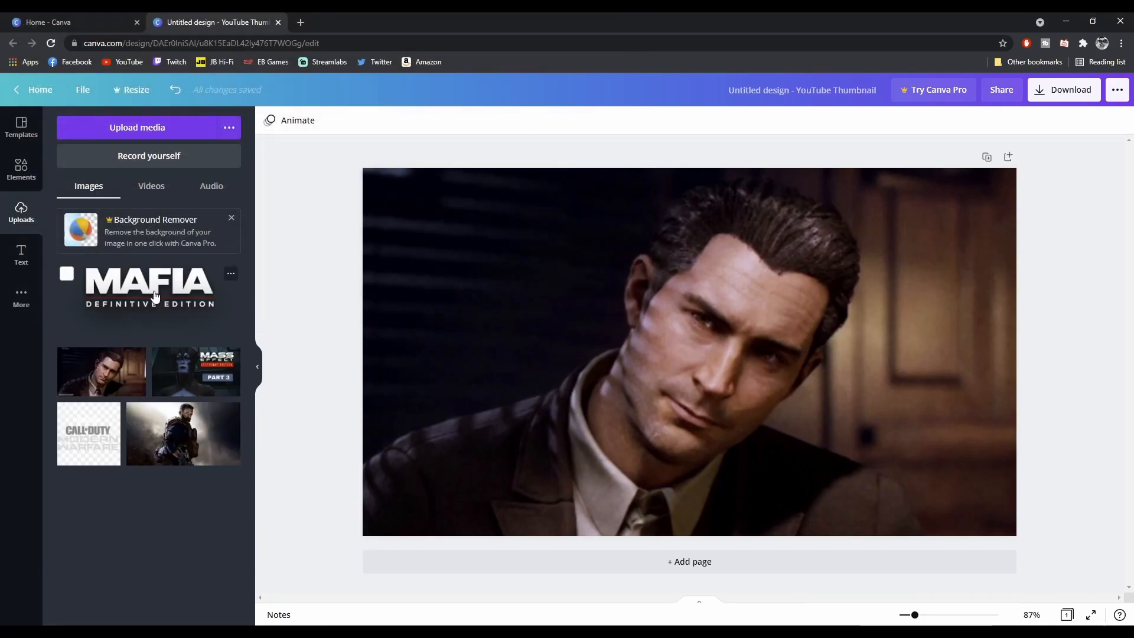
drag(158, 293, 441, 222)
drag(545, 234, 530, 226)
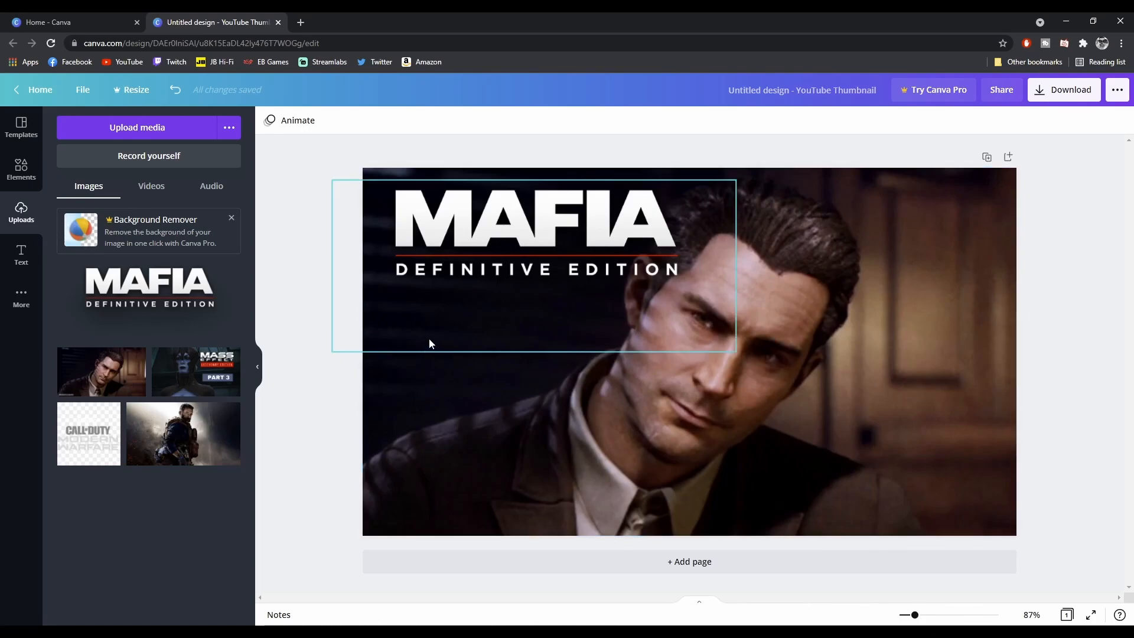
Step: Add a heading reading "Part 1" beneath the Mafia logo and enlarge it to about font size 95
click(21, 254)
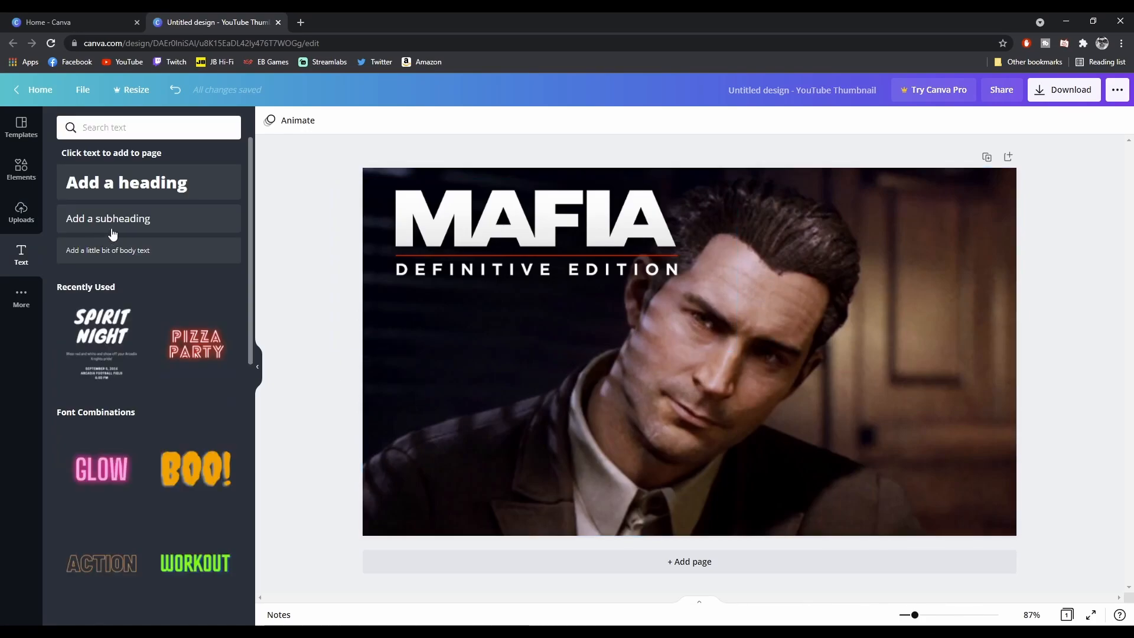
click(148, 197)
text(Part 1)
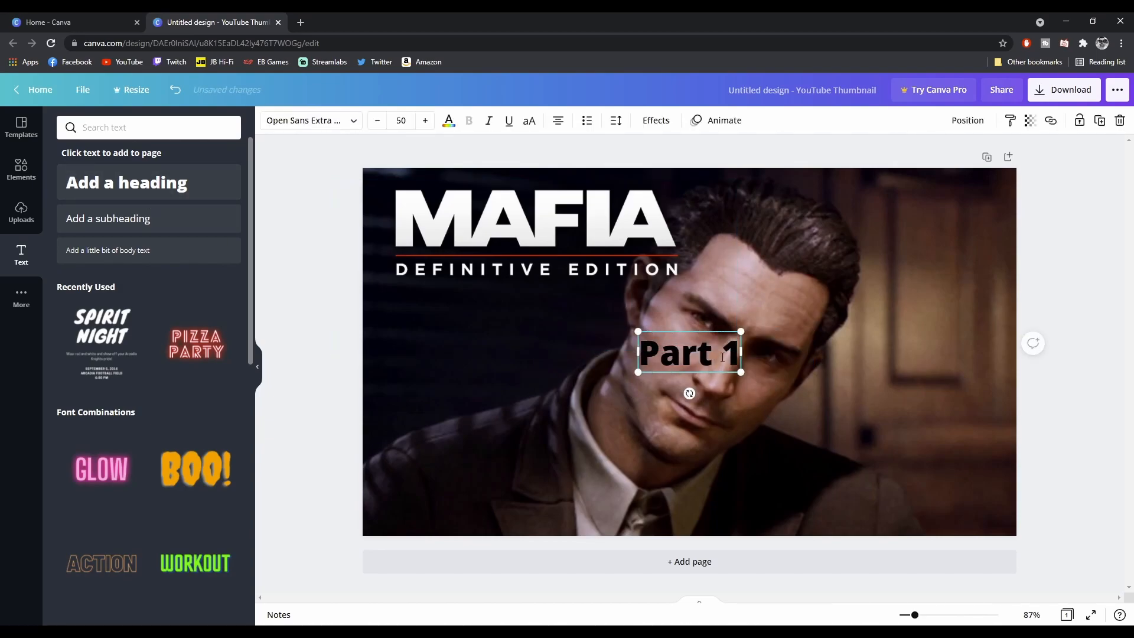
drag(667, 331, 436, 287)
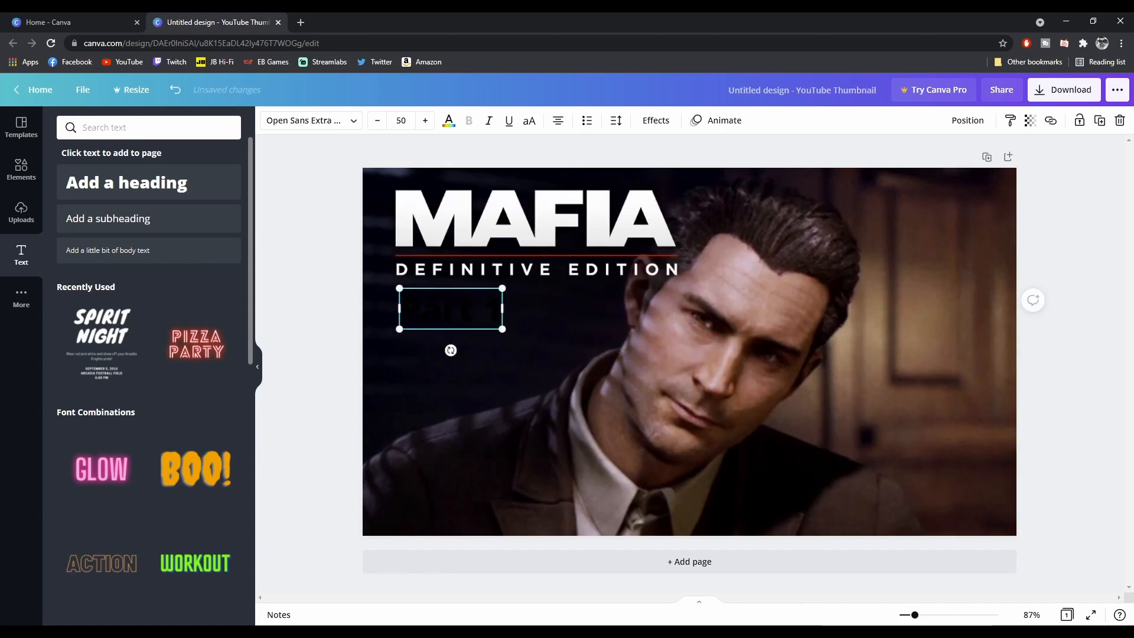
drag(507, 333, 597, 368)
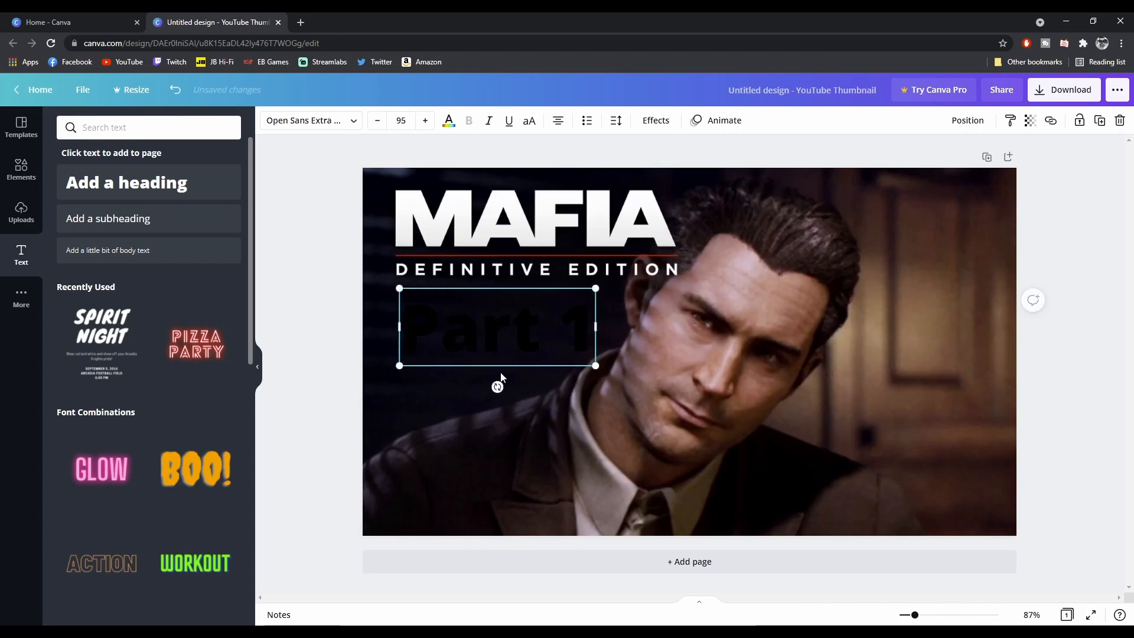
Step: Change the "Part 1" heading's text colour to the white from the logo's photo colours
click(448, 124)
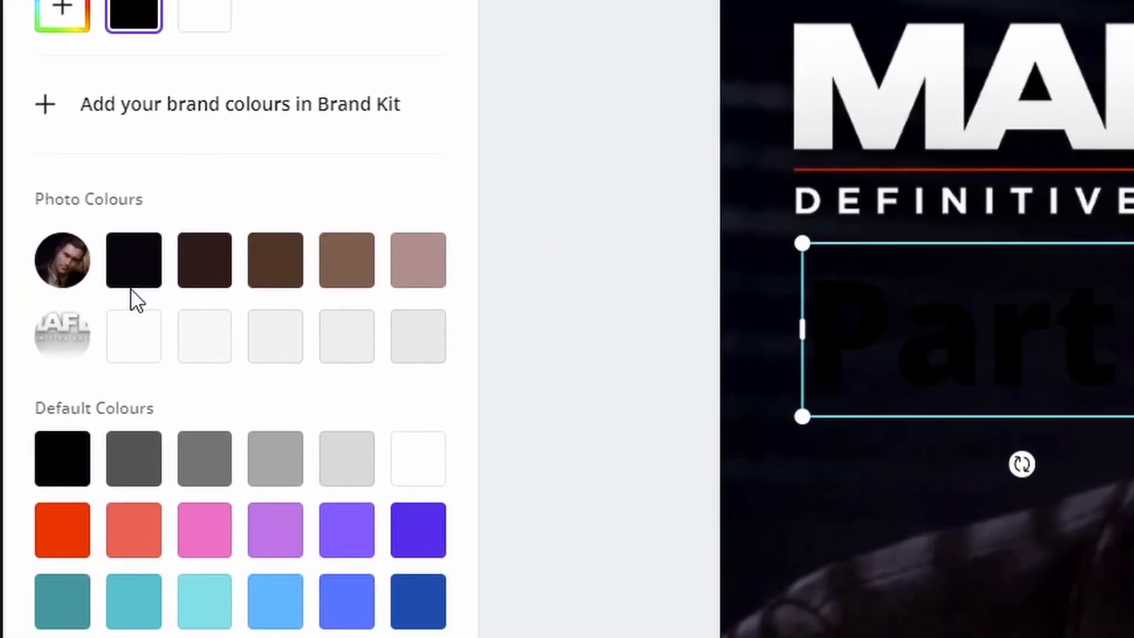
click(133, 335)
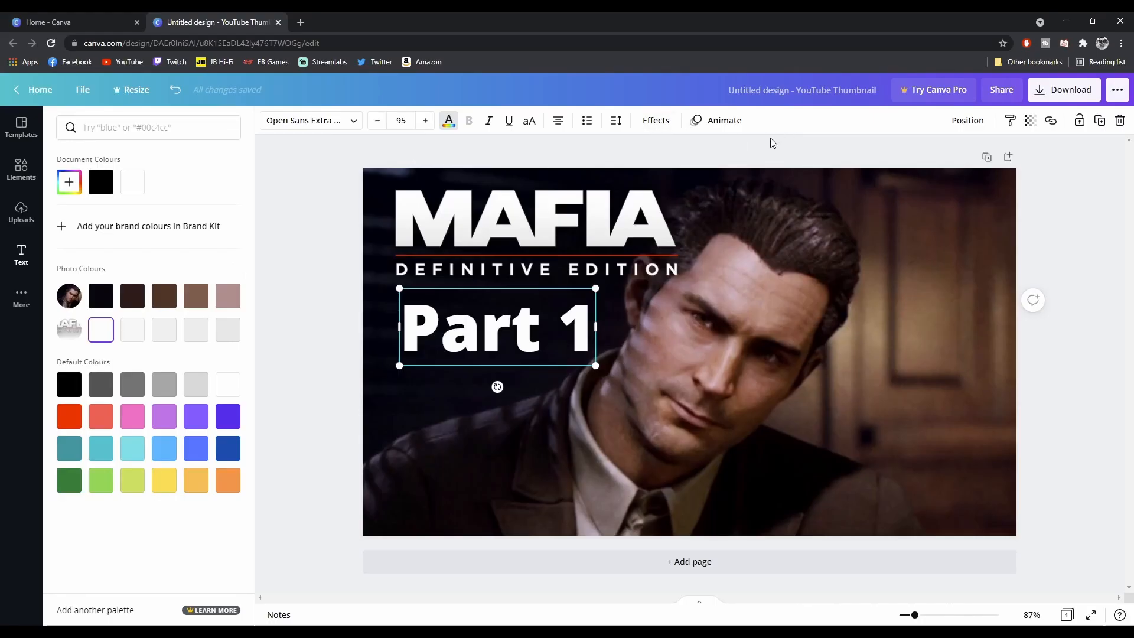
click(302, 304)
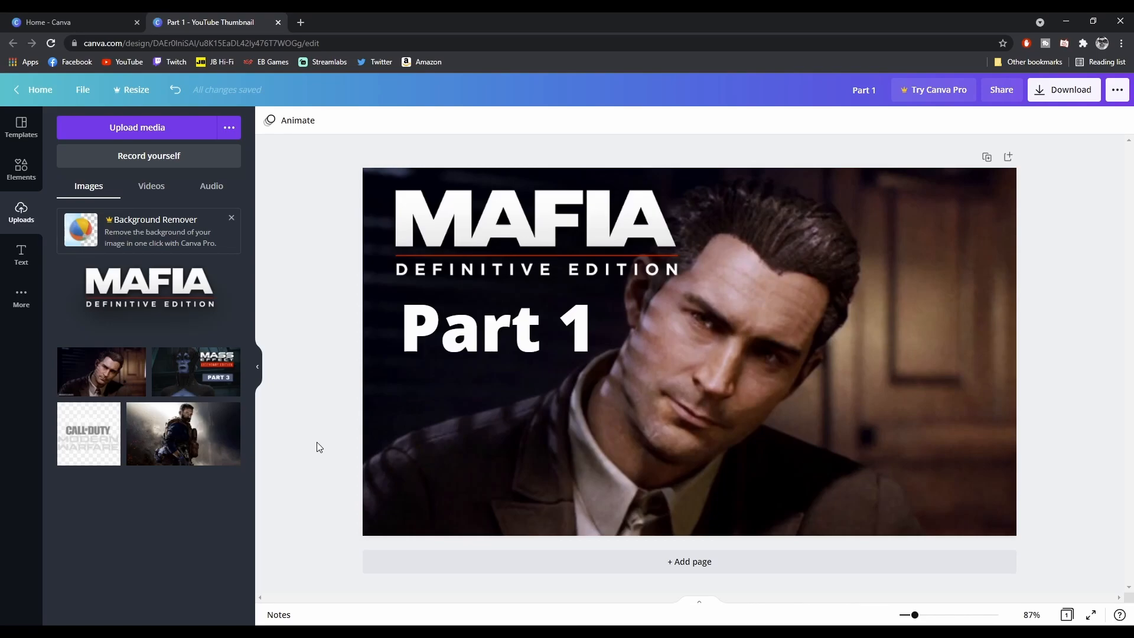
Step: Add a rounded square outline from the Lines & Shapes collection and stretch it into a border around the whole thumbnail
click(23, 182)
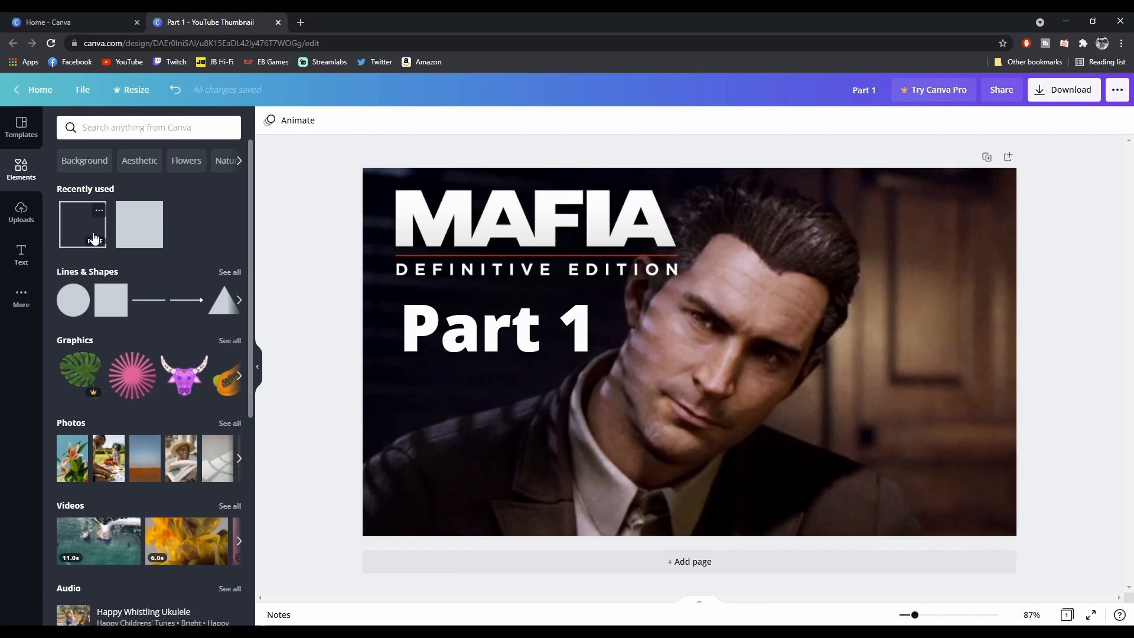
click(243, 301)
click(229, 272)
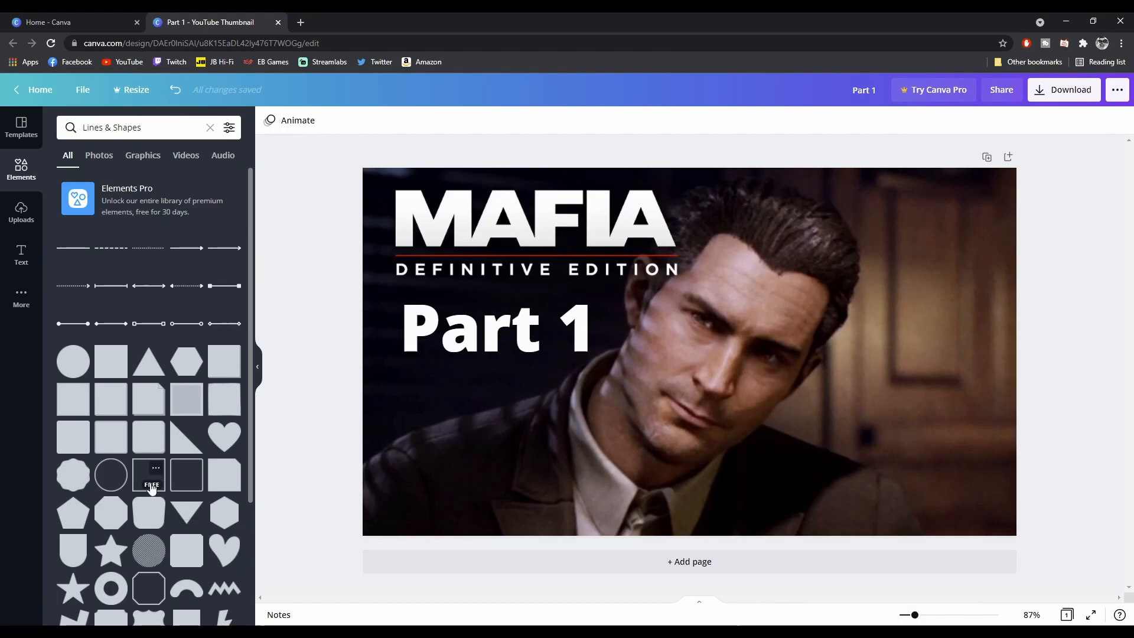
click(188, 488)
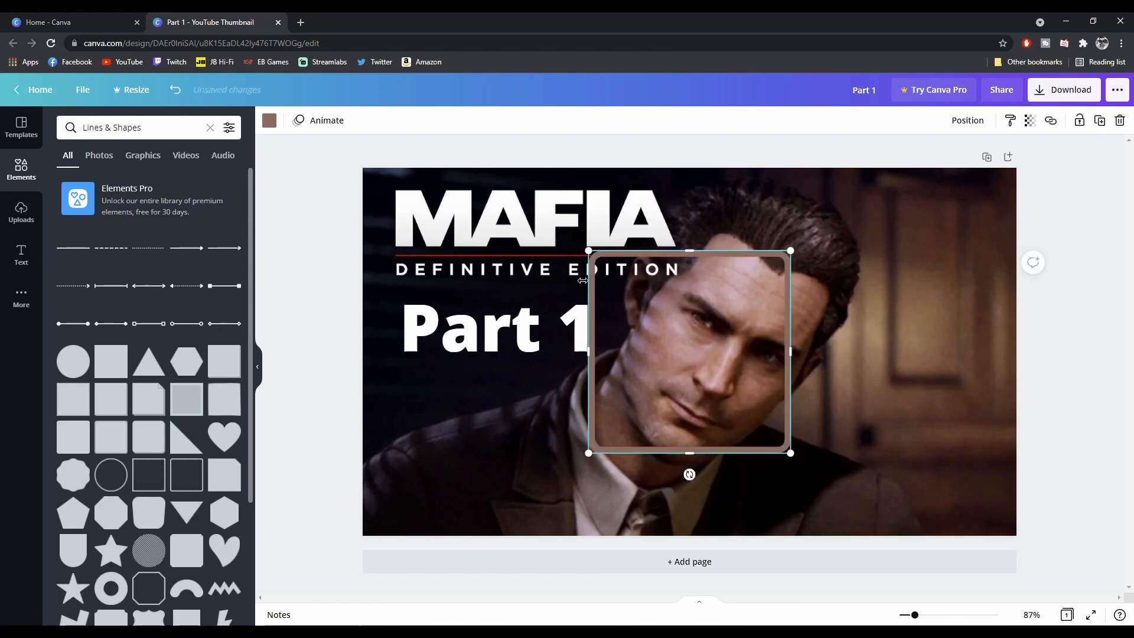
drag(593, 250, 291, 299)
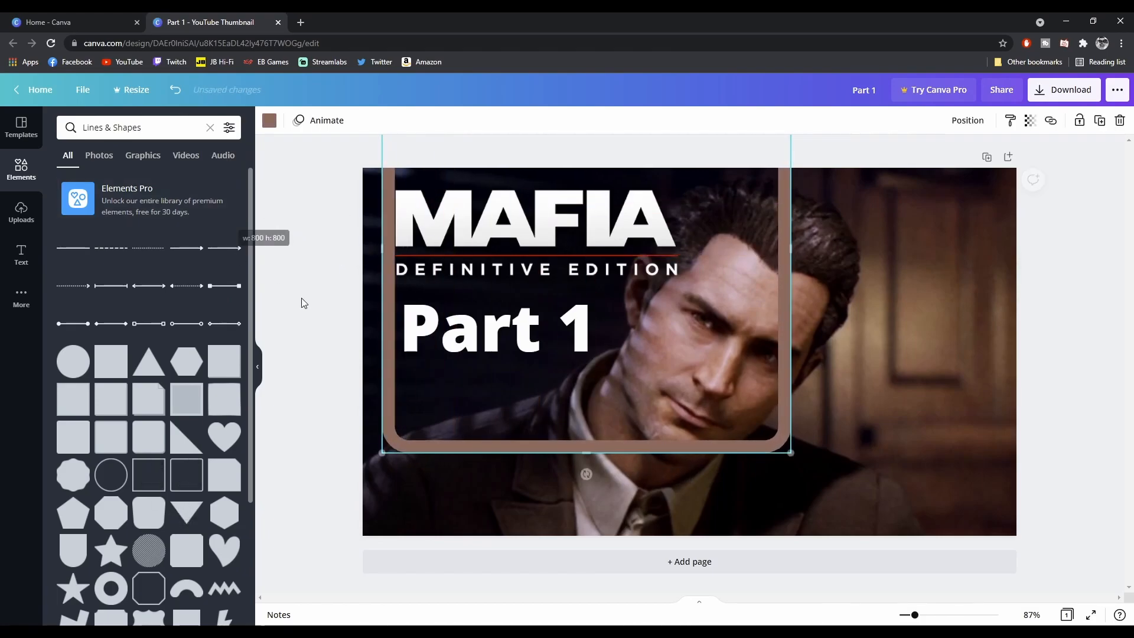
drag(388, 247, 388, 277)
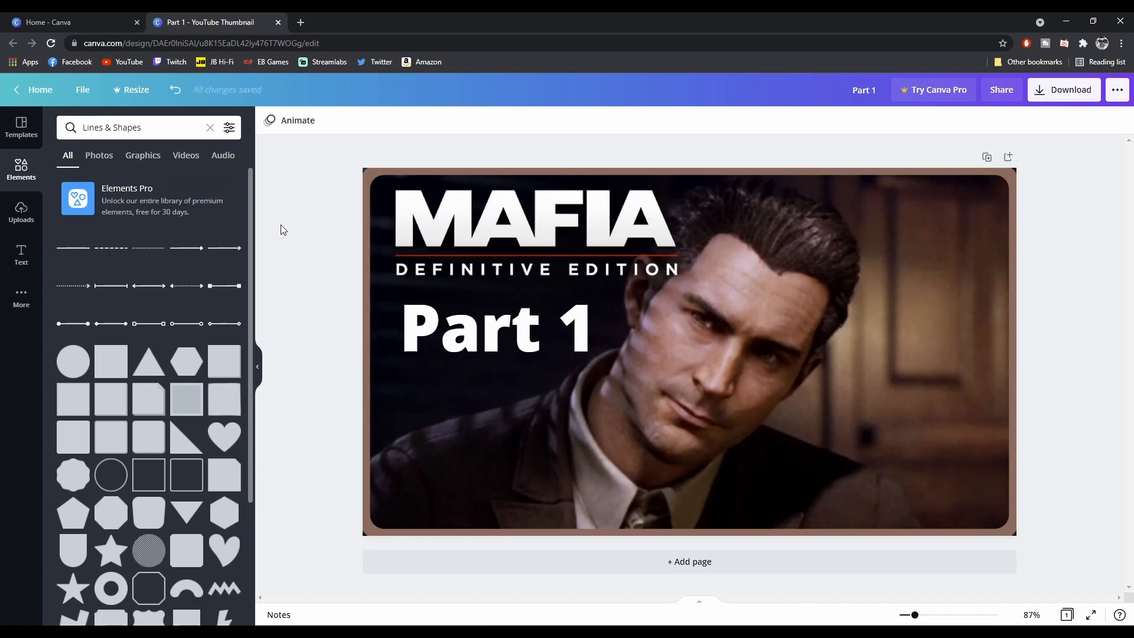
Step: Recolour the border around the thumbnail to the white from the logo's photo colours
click(371, 212)
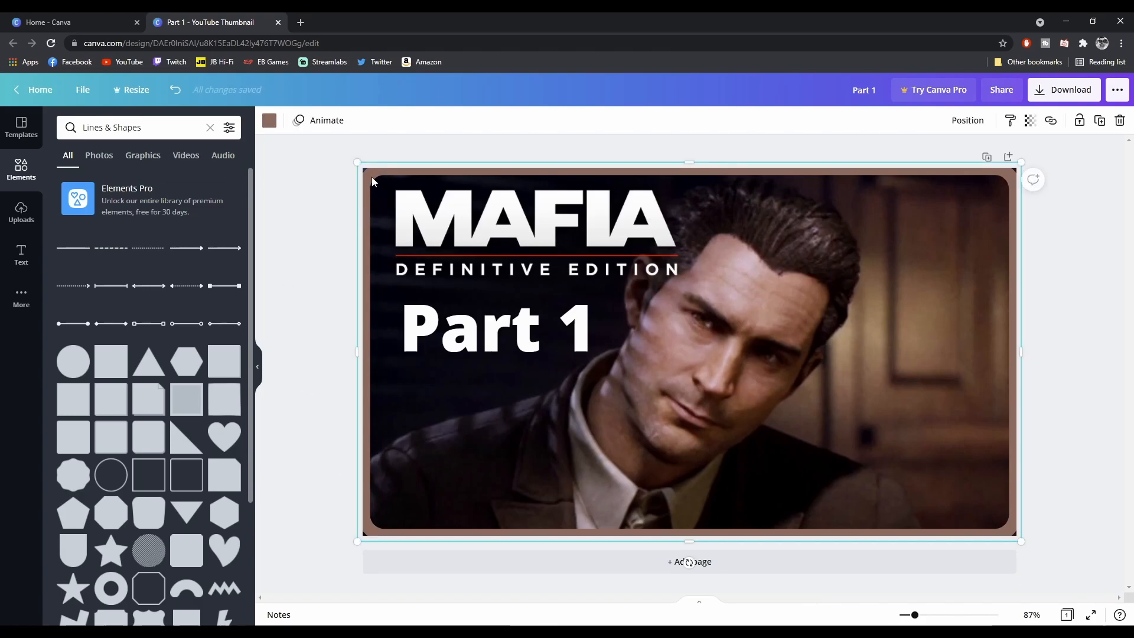
click(270, 124)
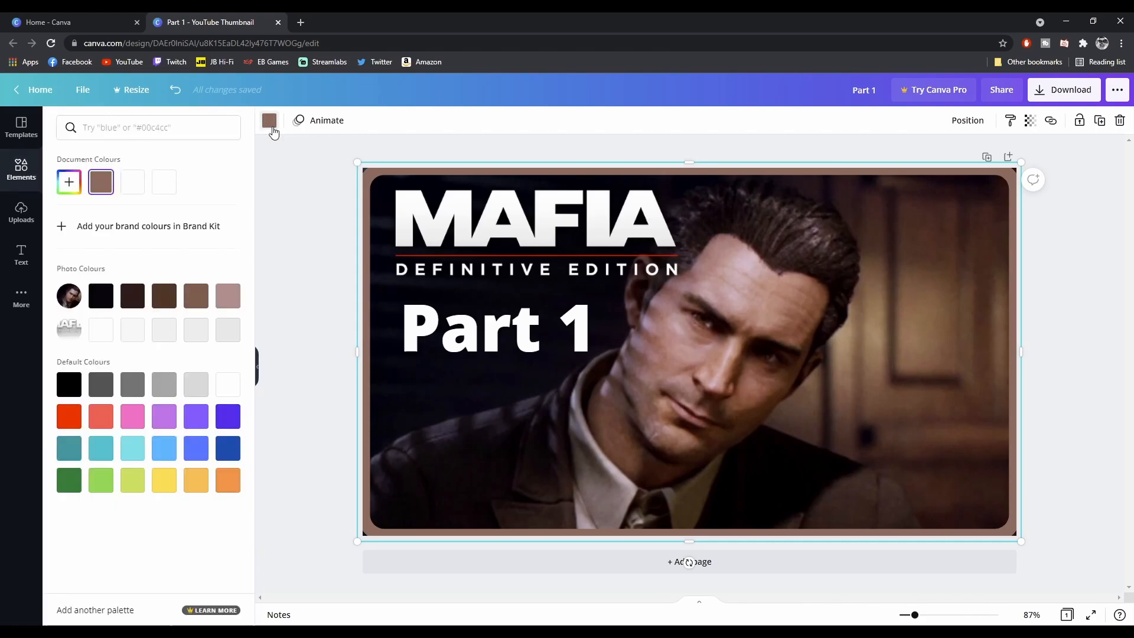
click(97, 334)
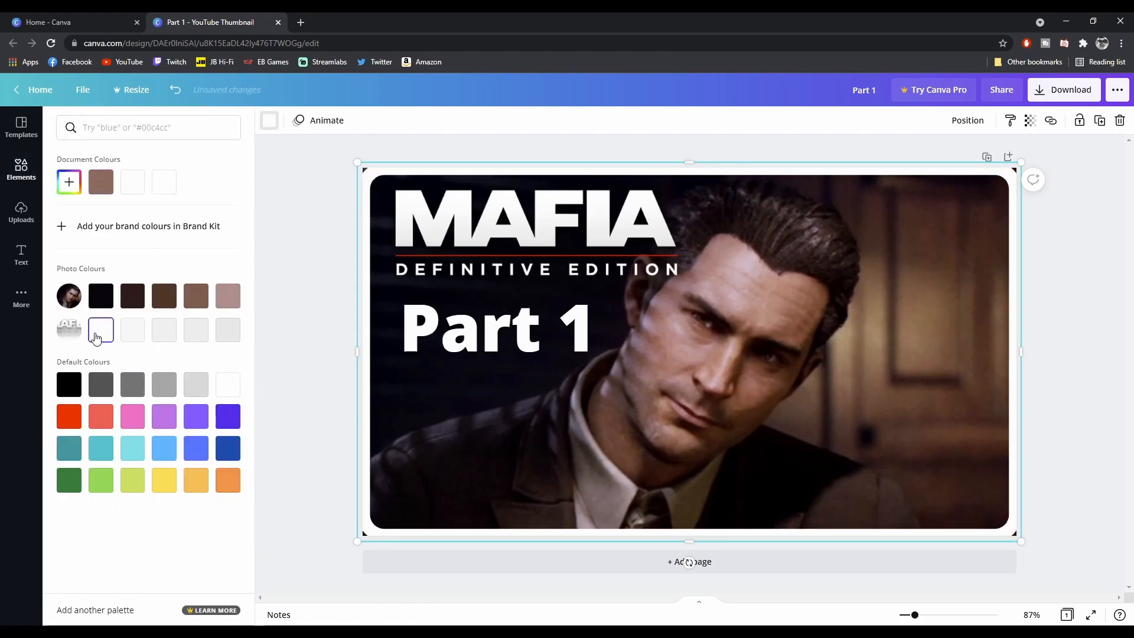
click(278, 229)
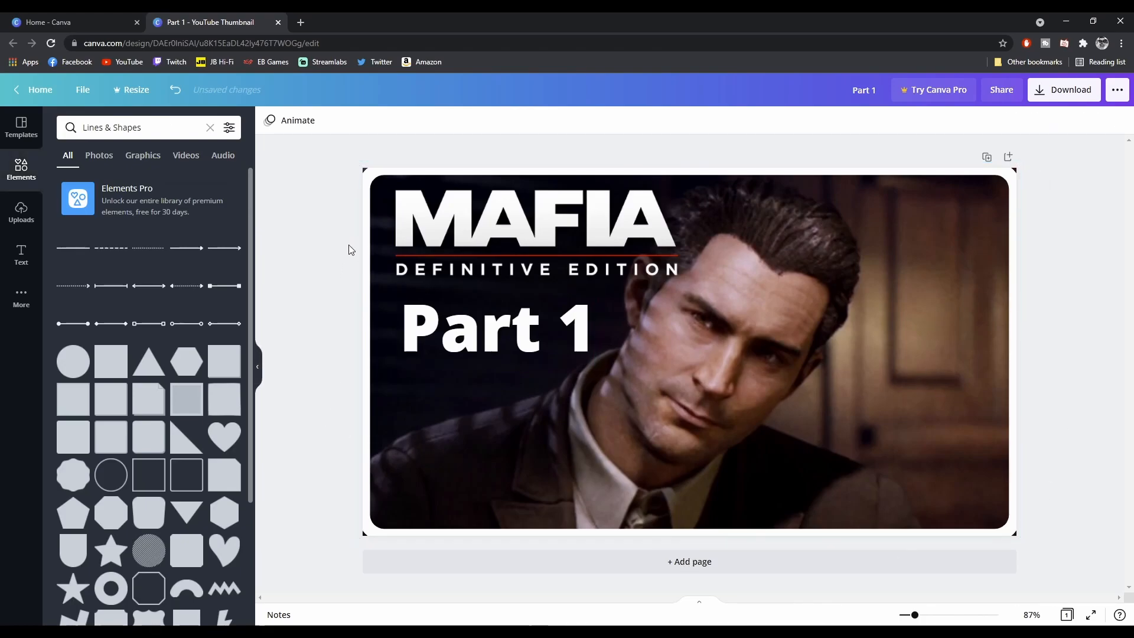
click(394, 264)
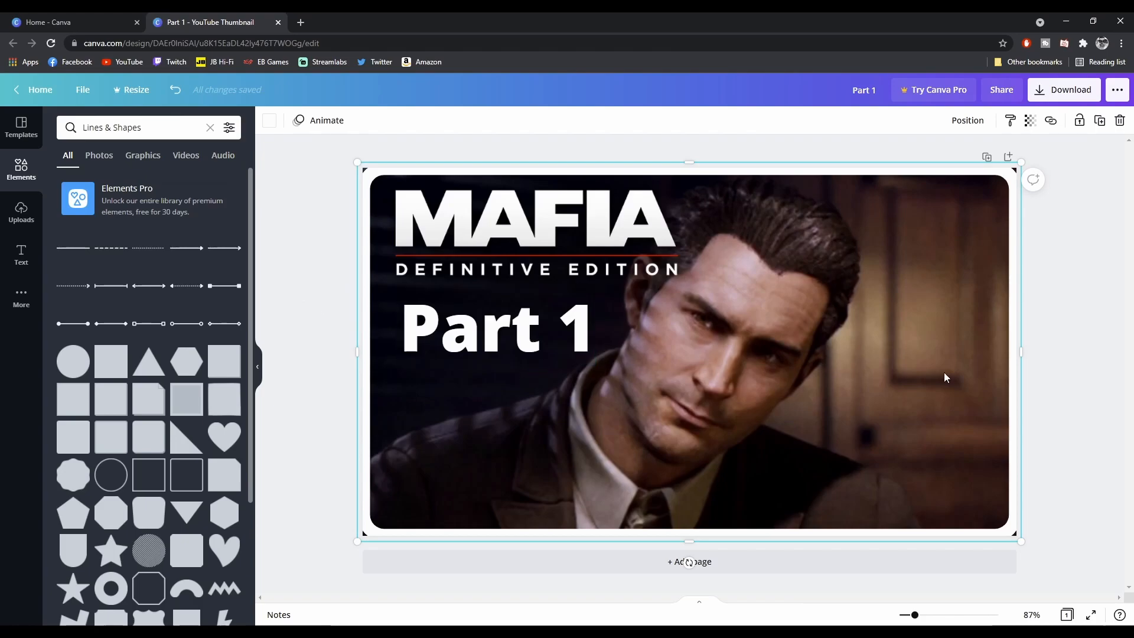
click(426, 337)
click(650, 245)
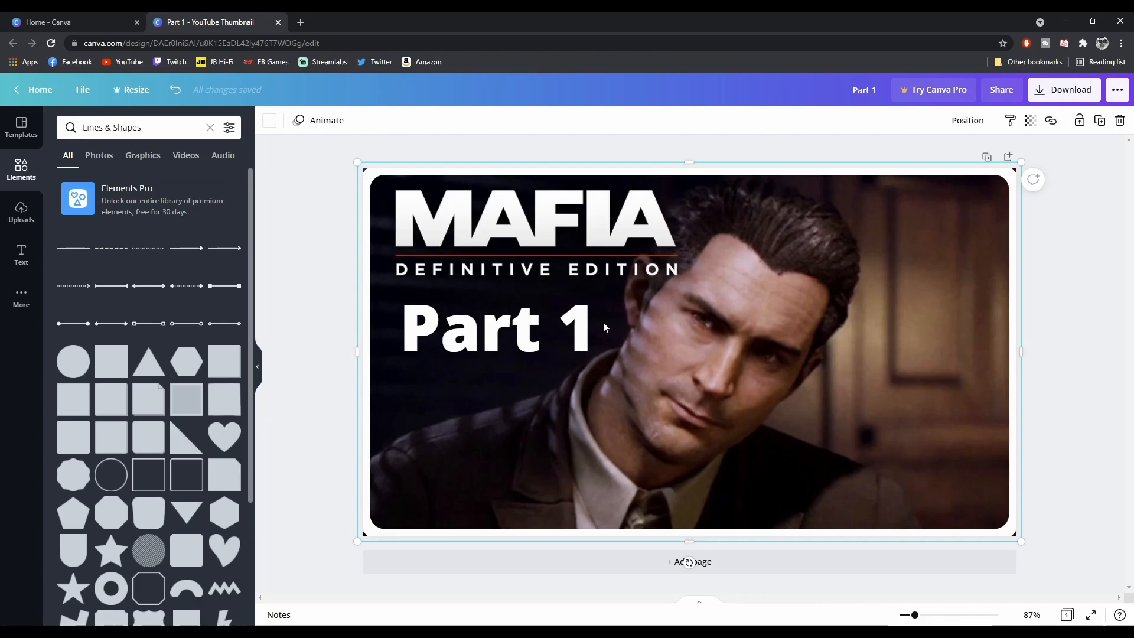
Step: Review the download settings and available file types for the thumbnail, keeping PNG, and close them without downloading
click(1061, 91)
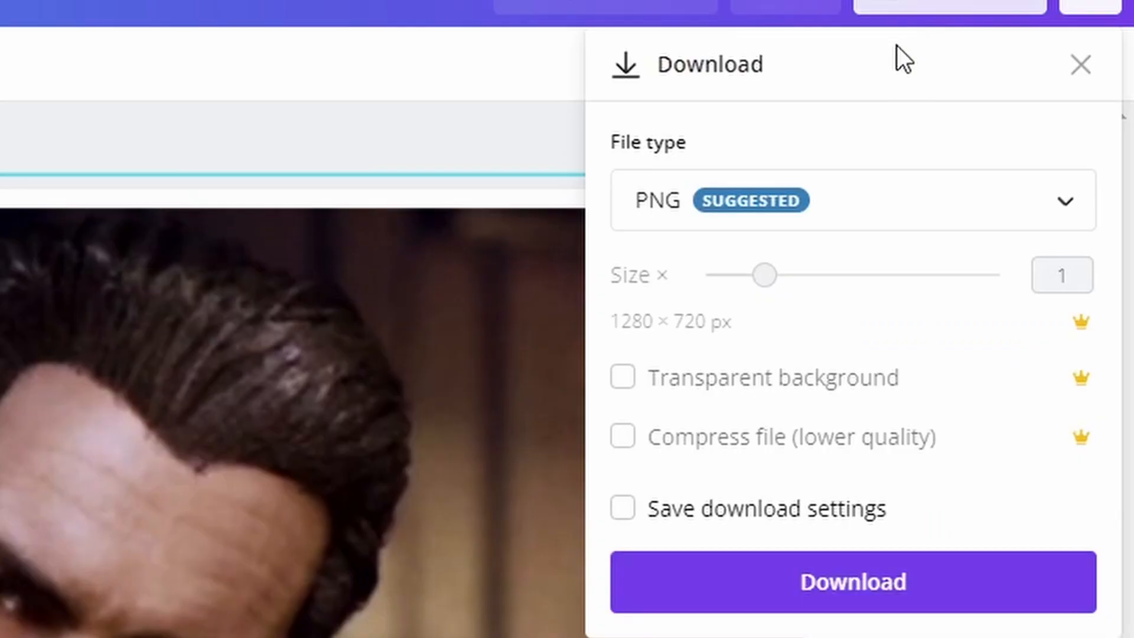
click(882, 212)
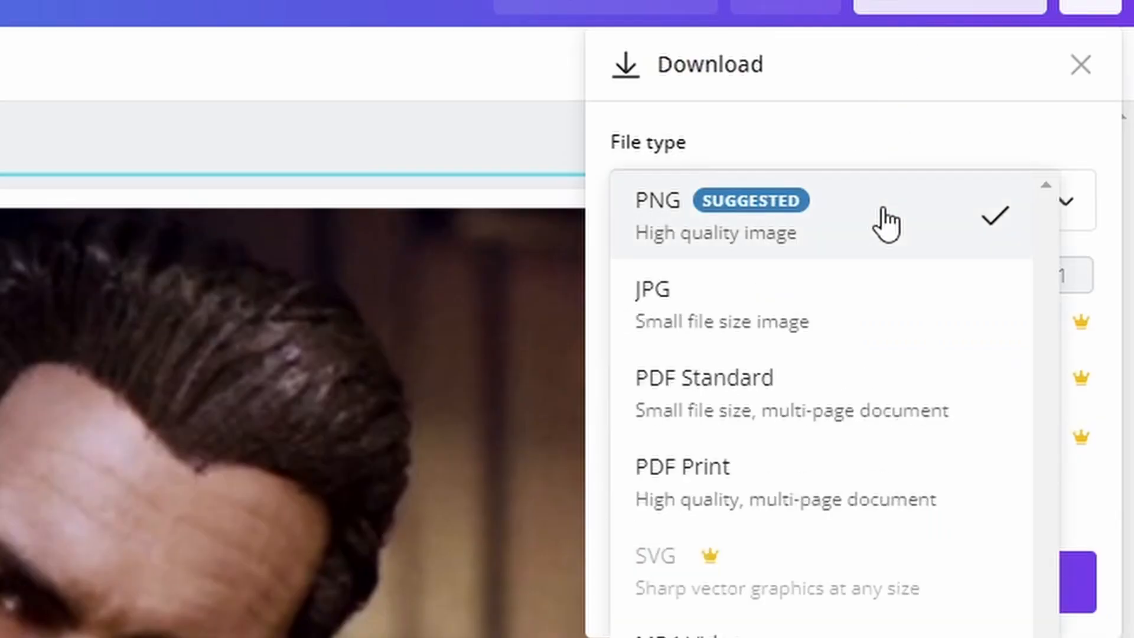
click(452, 149)
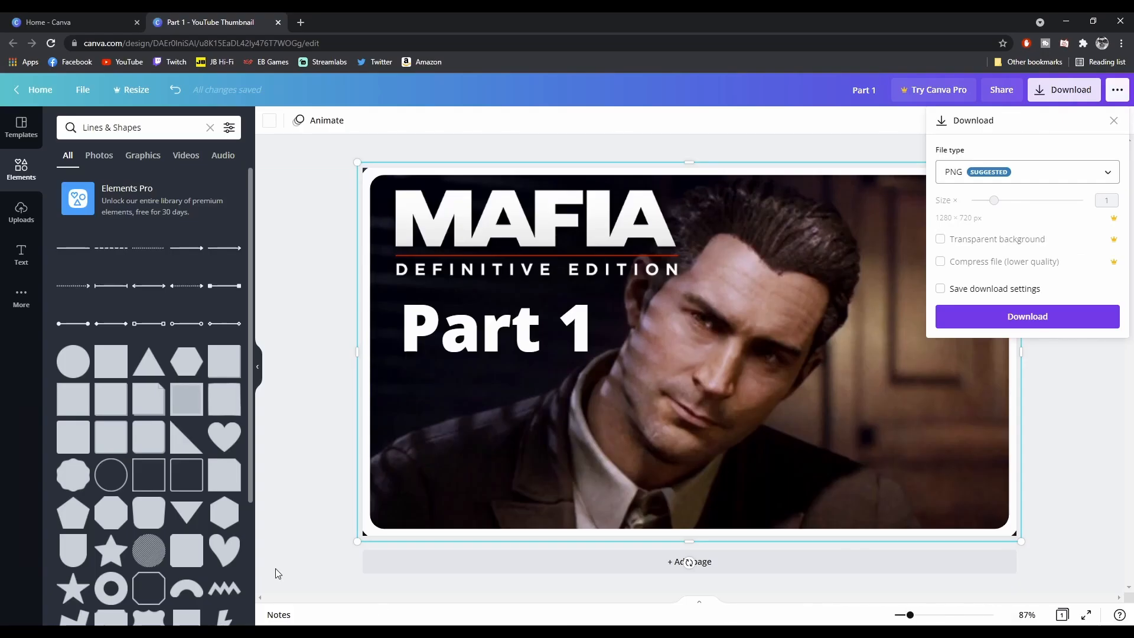
click(267, 188)
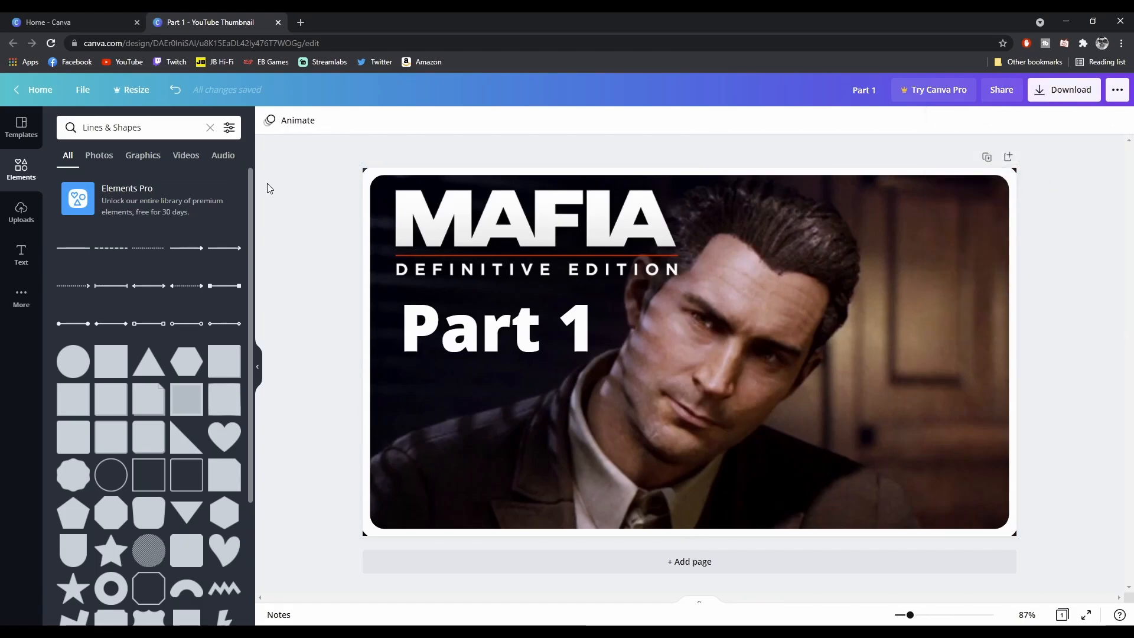